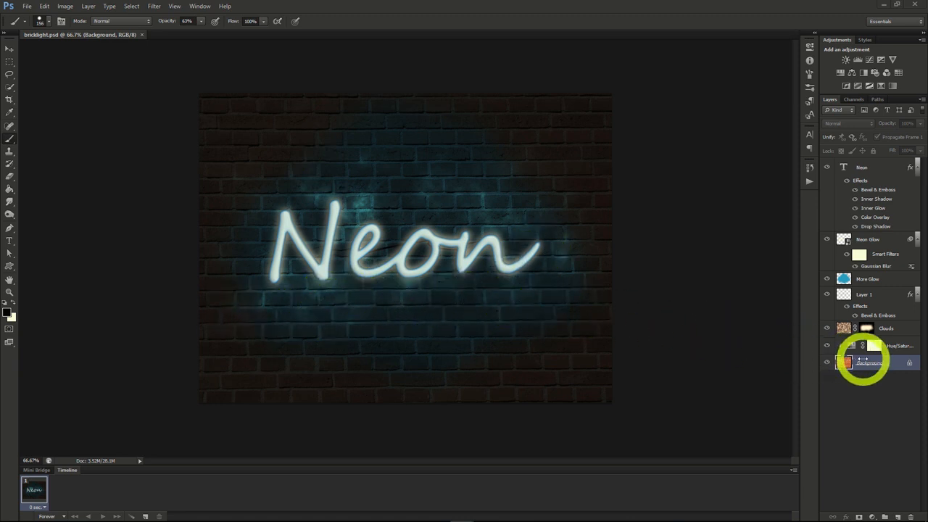
Duplicate the brick Background layer into a new document.
right_click(865, 363)
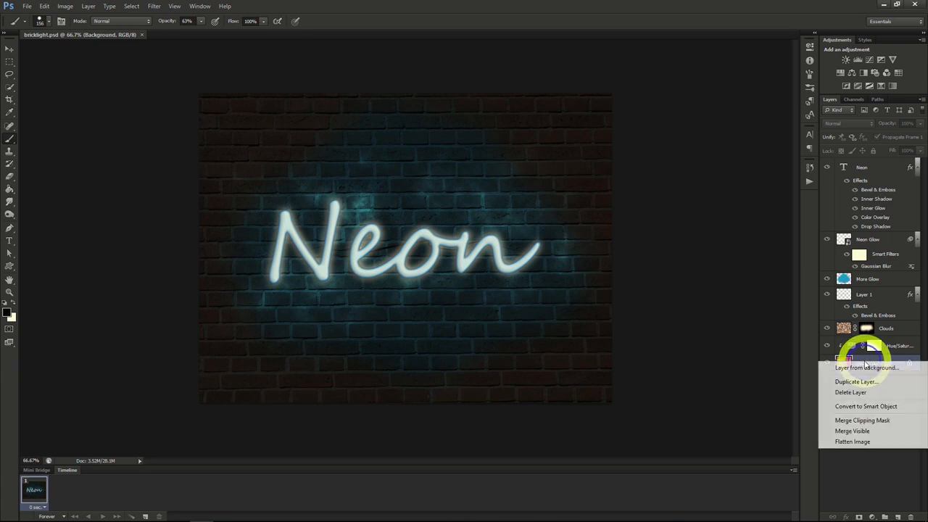
click(844, 381)
click(471, 195)
click(442, 215)
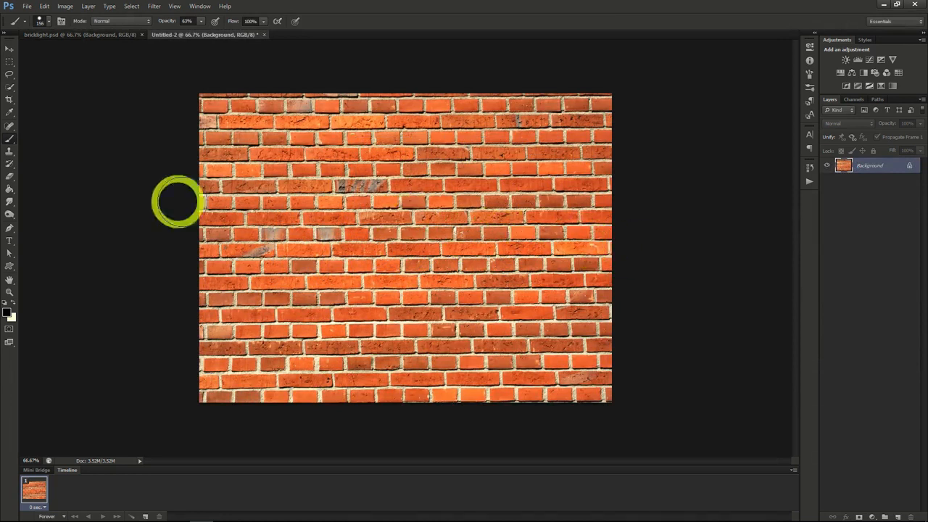
Add the text "Neon" in black Segoe Script over the brick wall.
click(809, 136)
key(t)
click(314, 253)
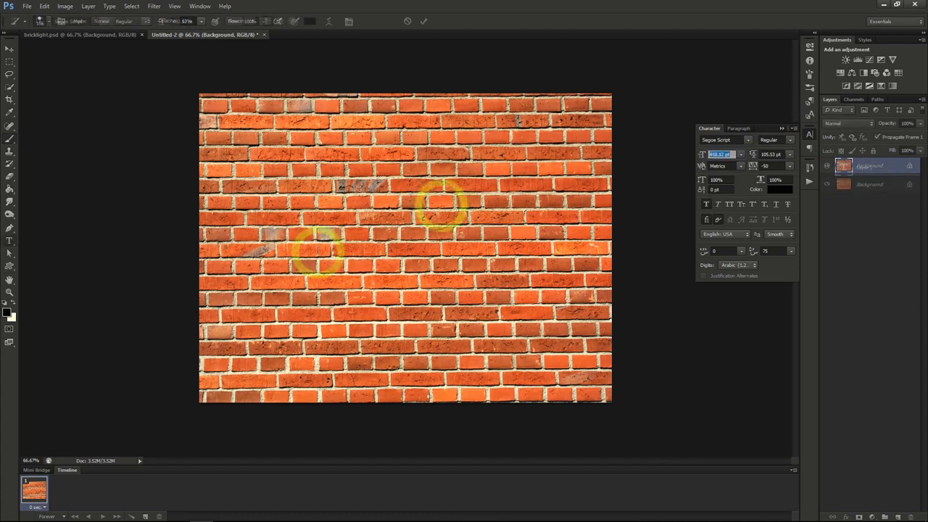
text(Neon)
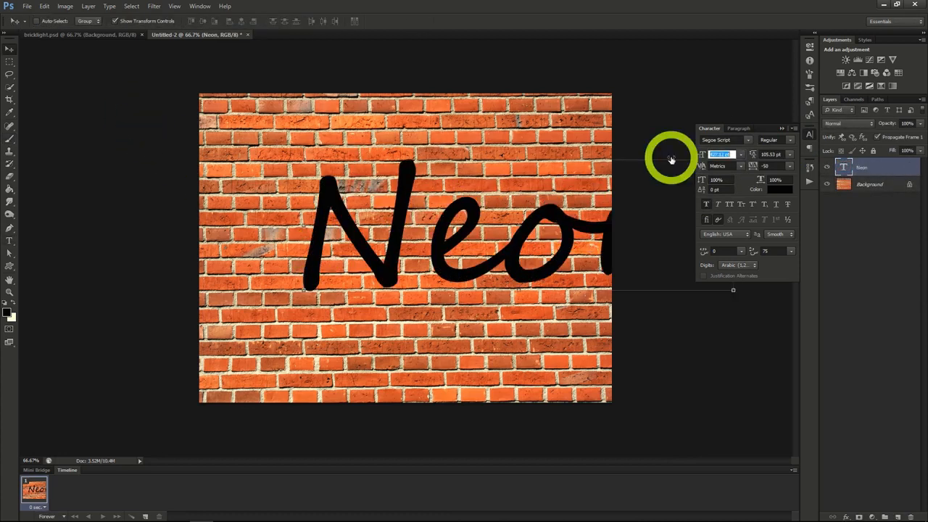
Reduce the Neon text to 282.12 pt and place it in the middle of the brick wall.
drag(528, 238, 477, 245)
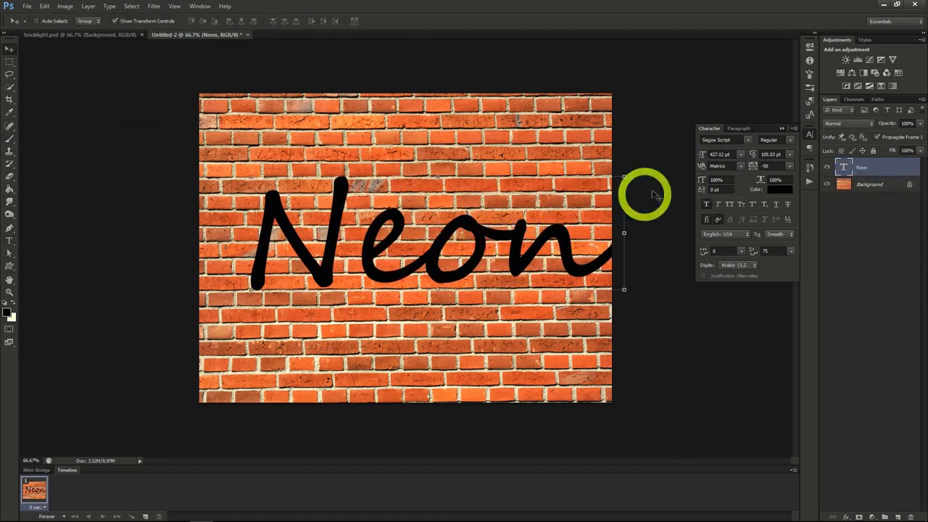
drag(702, 155, 689, 155)
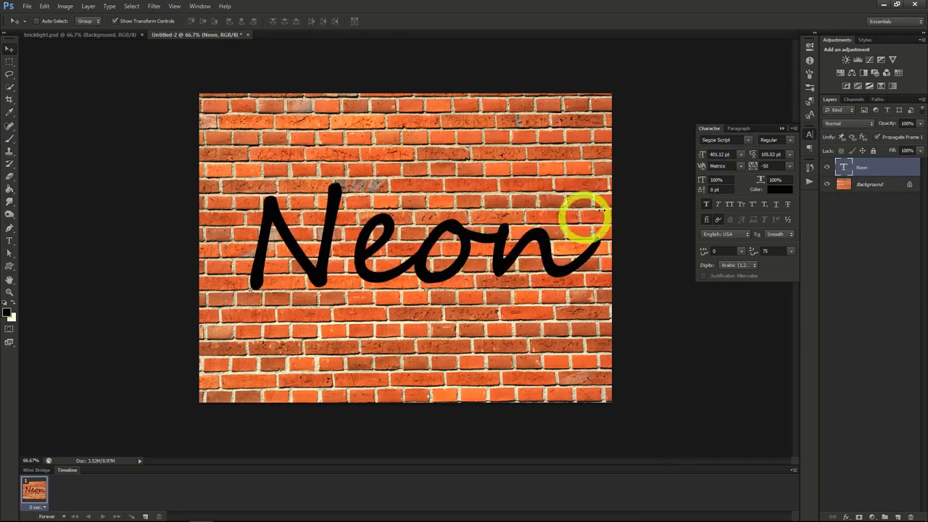
drag(704, 151, 642, 152)
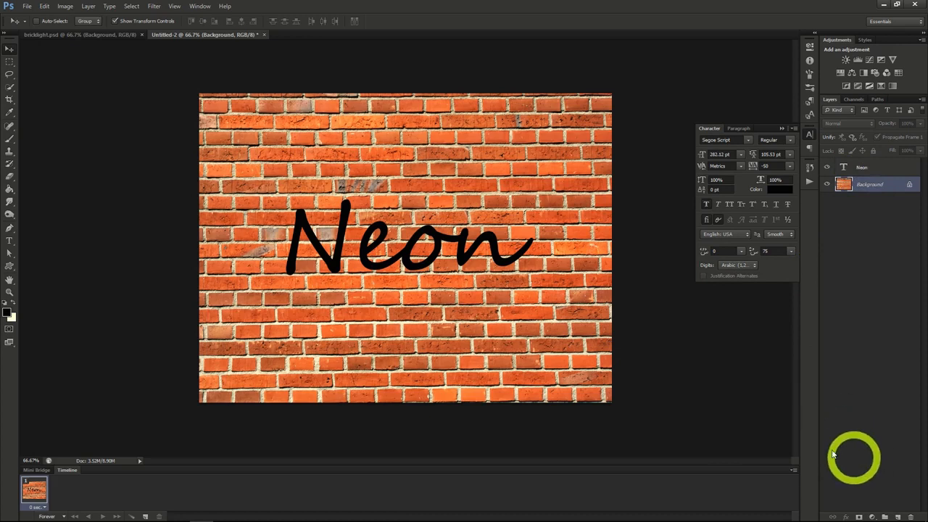
Darken the bricks with a Hue/Saturation adjustment layer above the Background, with saturation -70 and lightness -87.
click(87, 6)
mouse_move(115, 90)
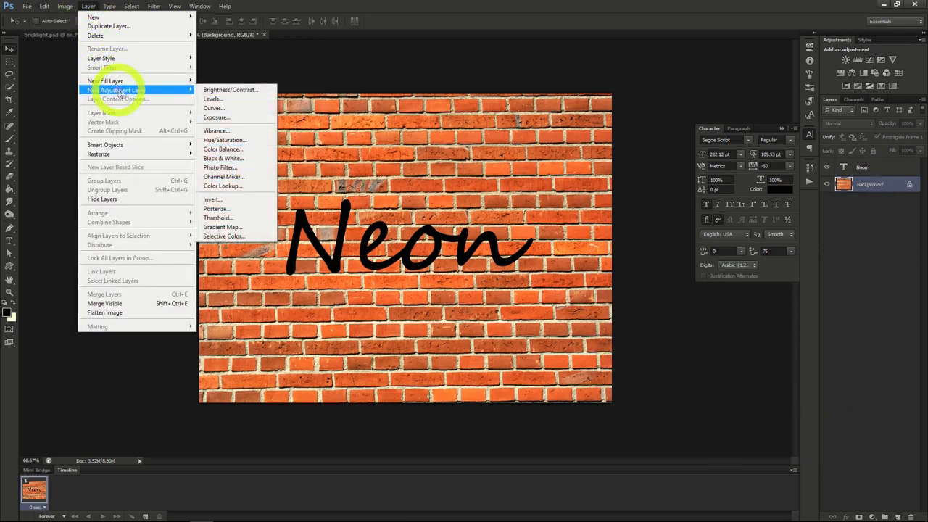
click(215, 140)
click(546, 169)
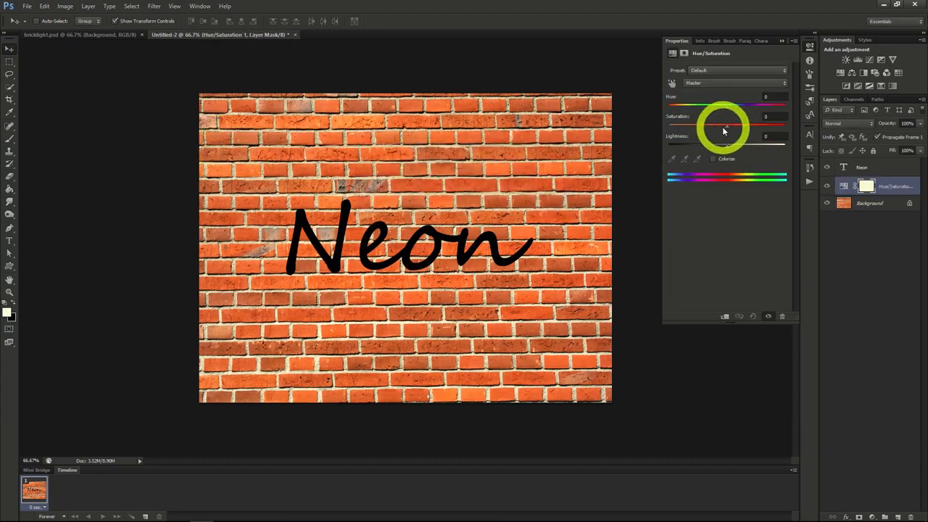
drag(725, 126, 678, 149)
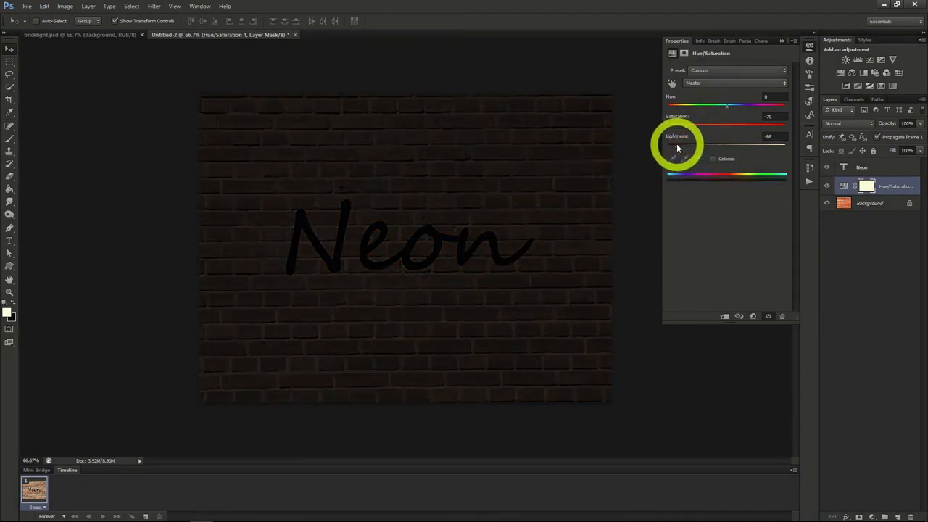
drag(676, 147, 677, 149)
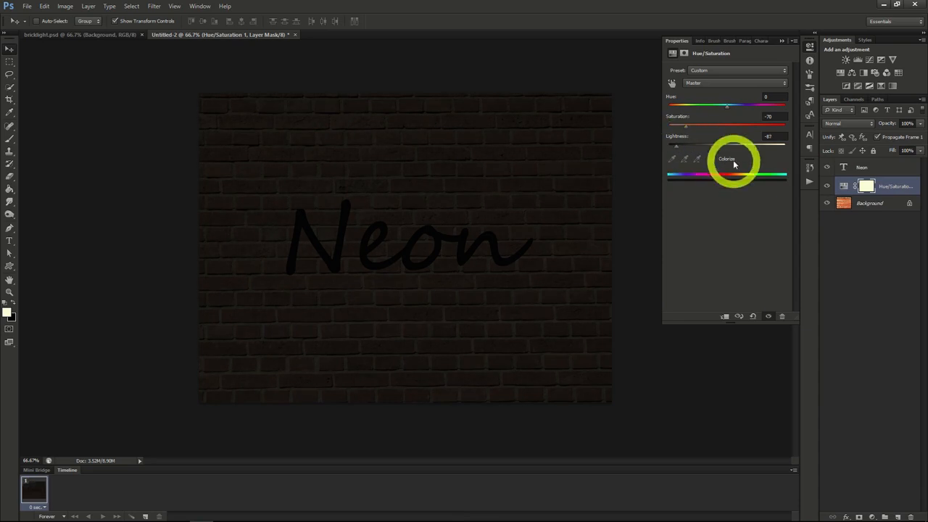
Create a new layer above the Hue/Saturation adjustment and fill it with rendered Clouds.
click(873, 187)
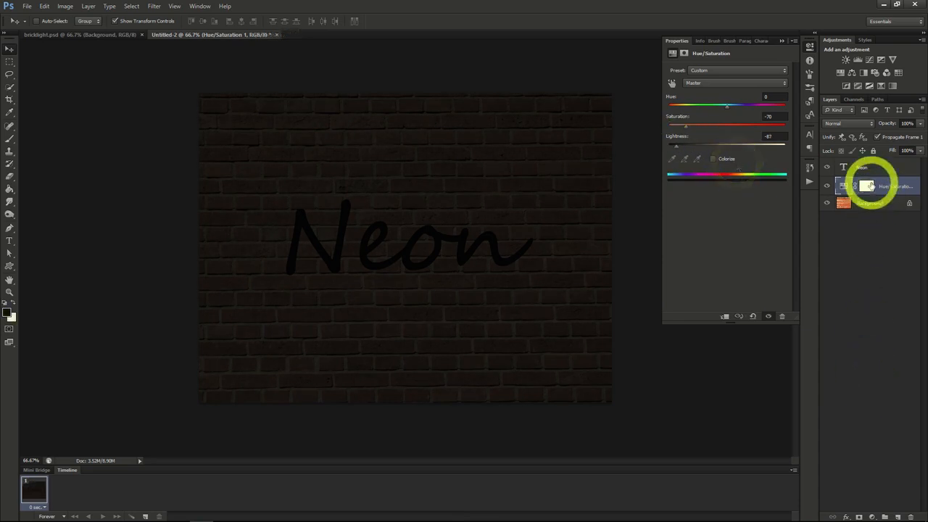
click(897, 516)
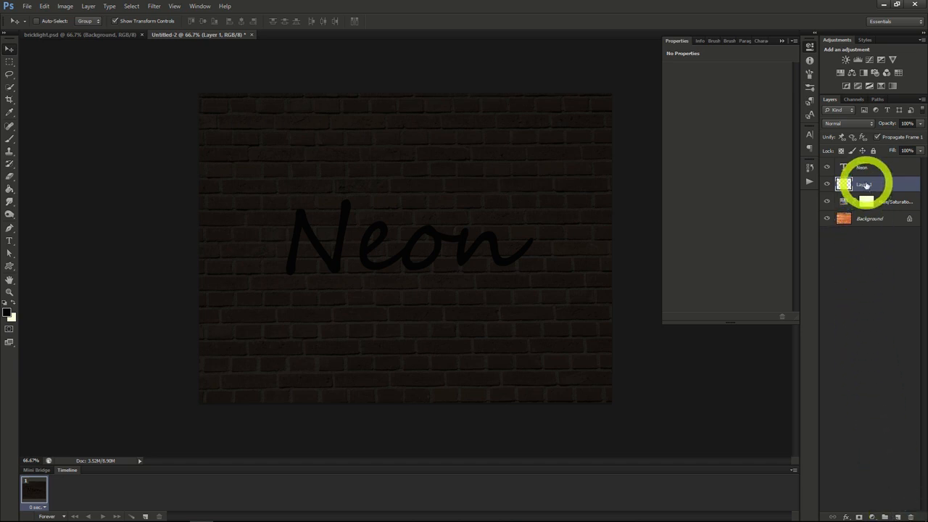
click(153, 7)
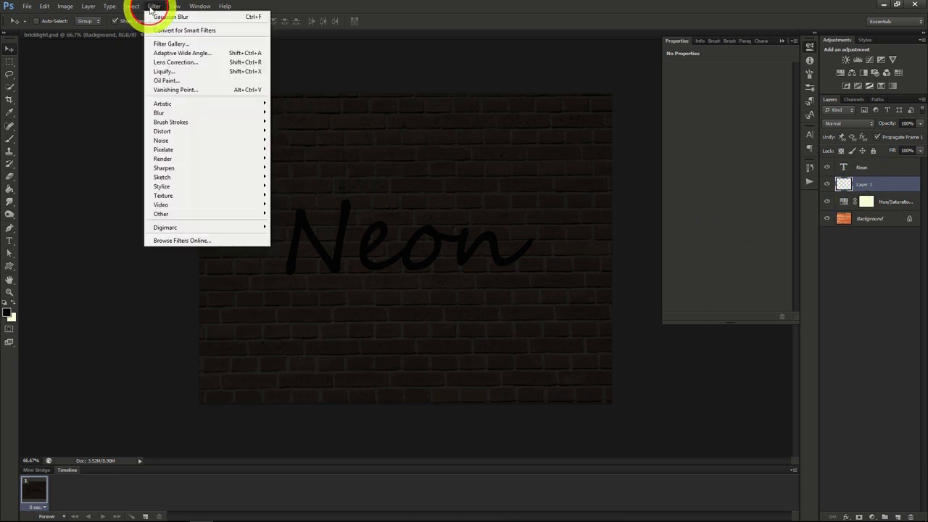
mouse_move(166, 158)
click(284, 155)
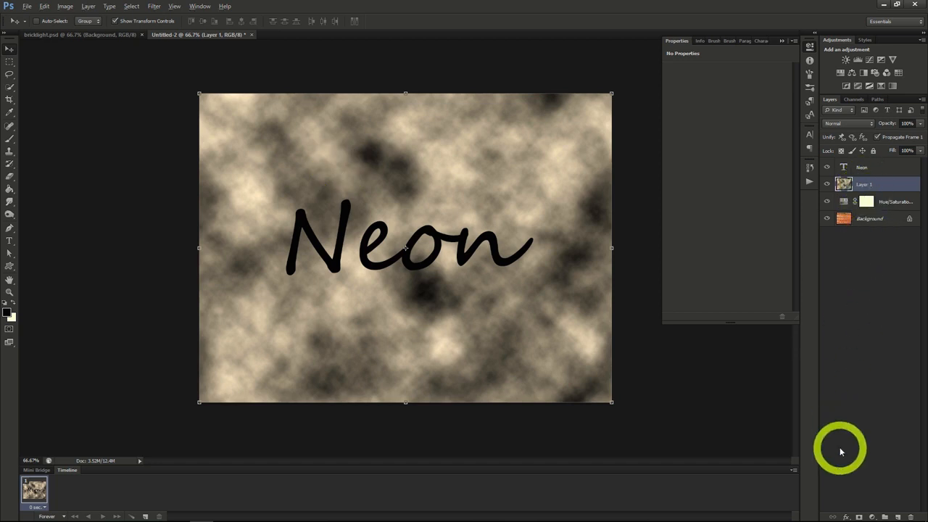
Hide the clouds layer with a black layer mask and set its blend mode to Divide.
alt+click(859, 516)
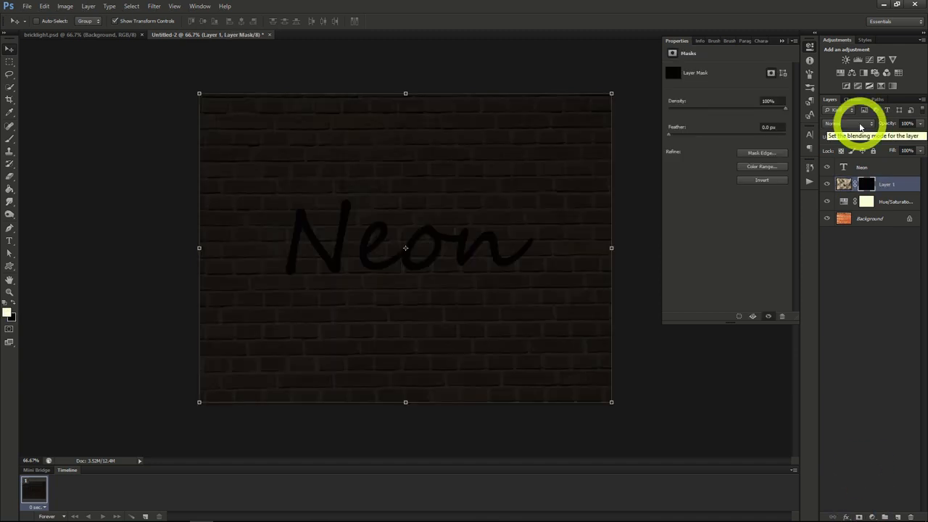
click(860, 125)
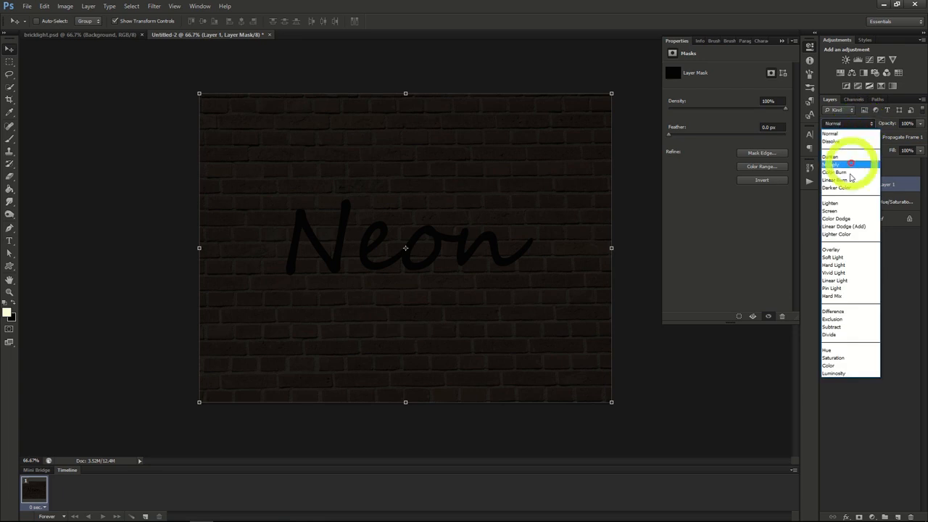
click(830, 334)
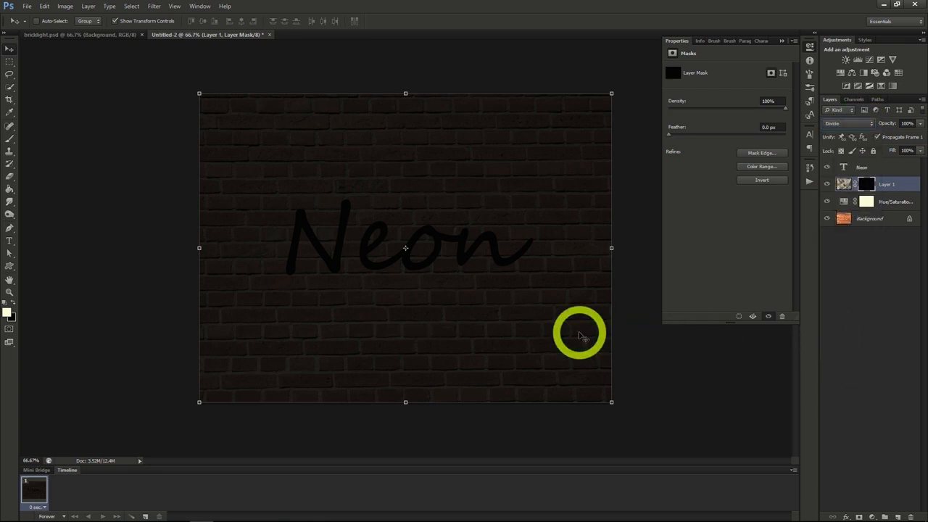
Paint on the clouds layer's mask around the lettering with a soft brush at 50% opacity to reveal patches of glow.
click(10, 139)
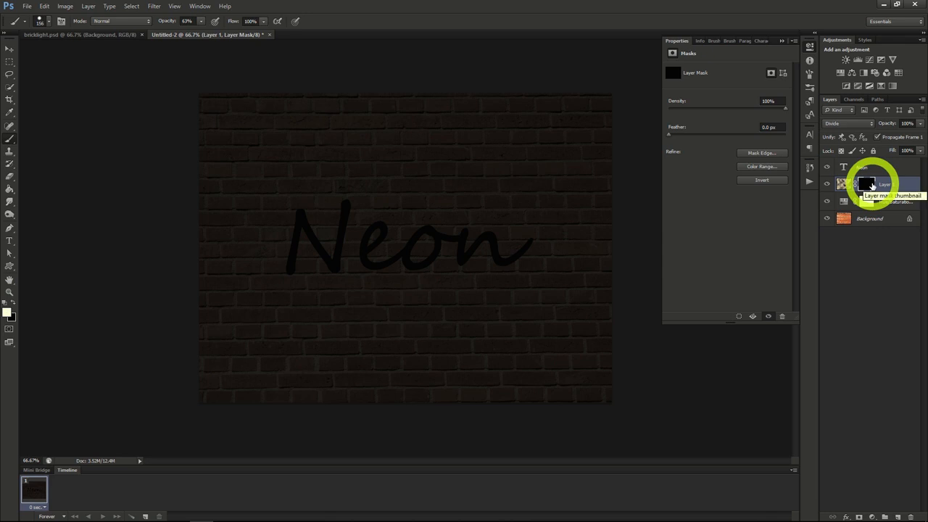
drag(194, 33, 193, 34)
click(43, 21)
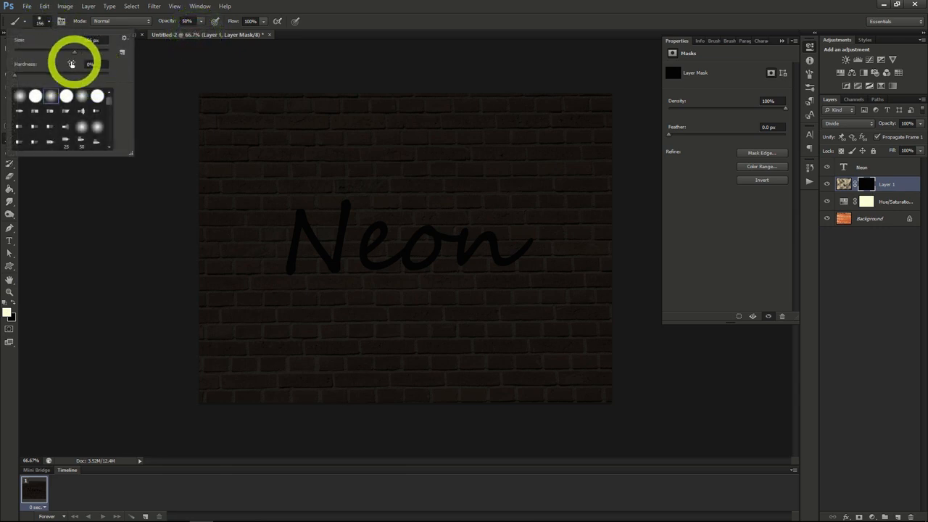
click(48, 24)
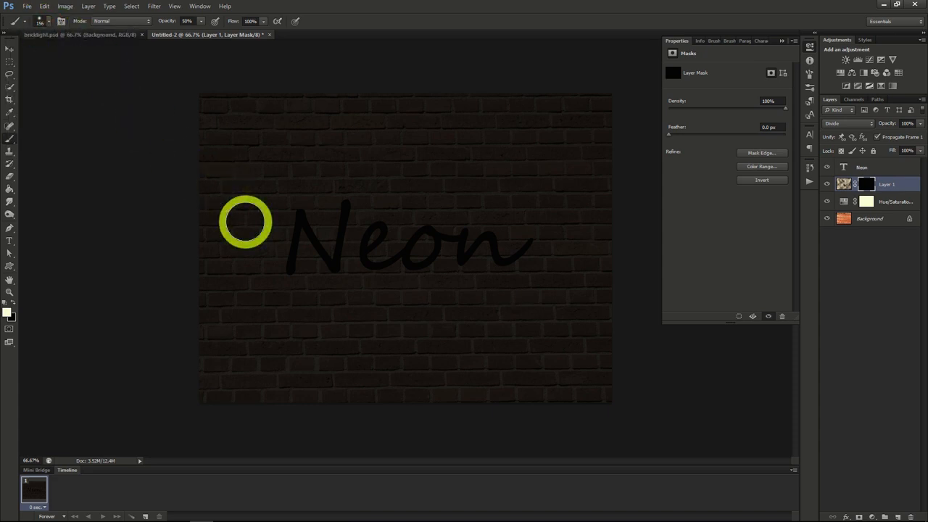
mouse_move(307, 208)
mouse_down()
mouse_move(265, 257)
mouse_move(336, 213)
mouse_move(312, 268)
mouse_move(414, 230)
mouse_move(452, 250)
mouse_move(364, 241)
mouse_move(444, 214)
mouse_move(496, 255)
mouse_move(552, 255)
mouse_move(512, 217)
mouse_move(461, 215)
mouse_move(502, 267)
mouse_move(461, 238)
mouse_move(393, 217)
mouse_move(357, 292)
mouse_move(481, 183)
mouse_up()
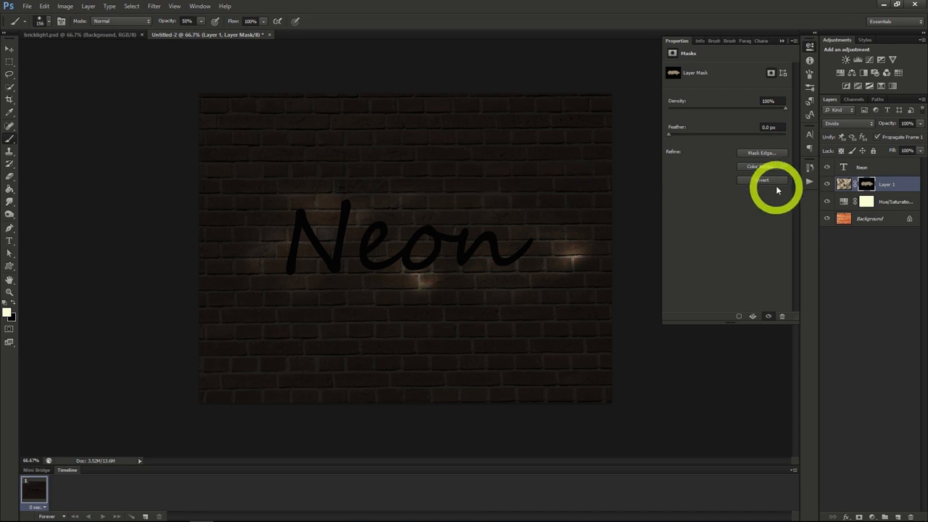
Color the Neon text blue and give it a Bevel & Emboss with 185% depth, 3 px size and maximum soften.
click(858, 165)
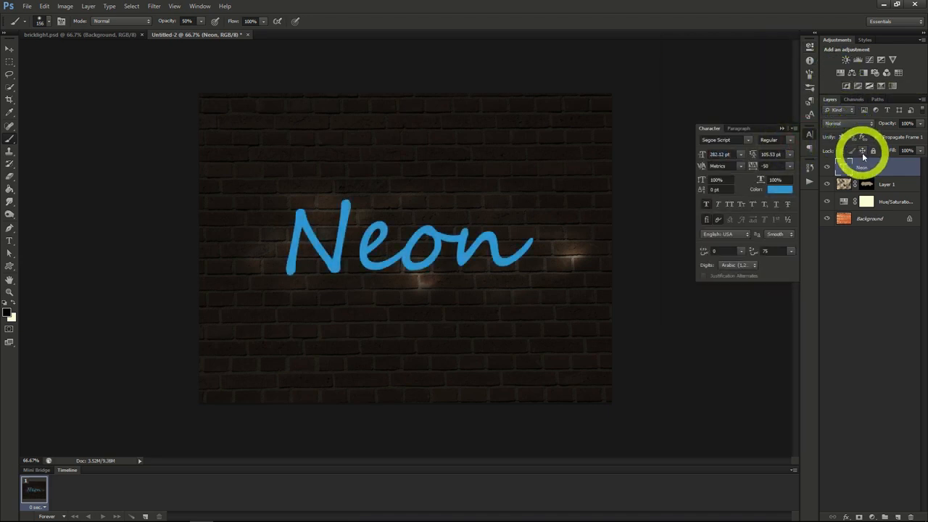
right_click(864, 160)
click(829, 167)
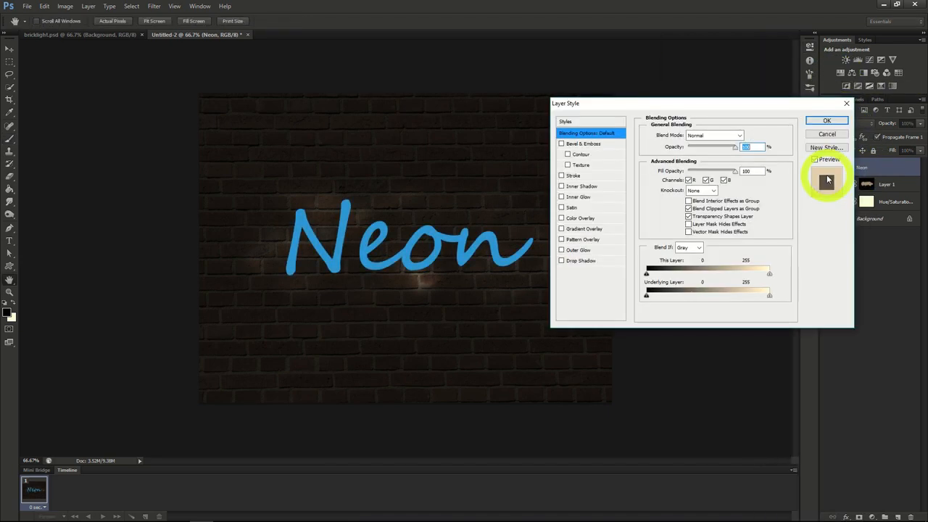
click(586, 144)
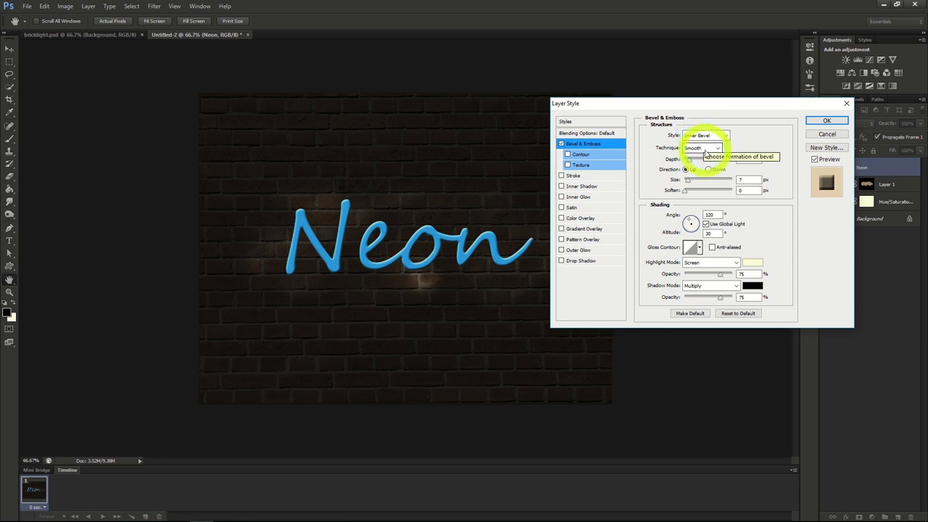
drag(689, 162, 693, 164)
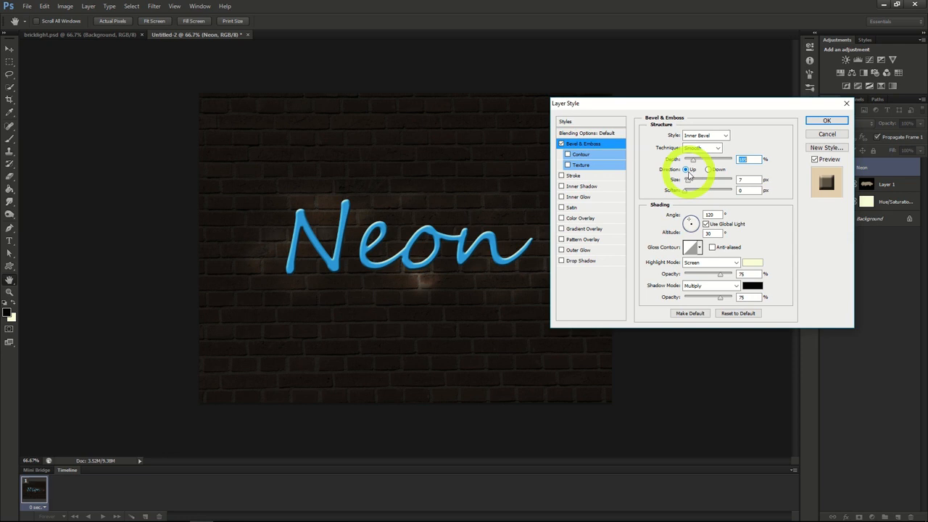
drag(690, 183, 735, 191)
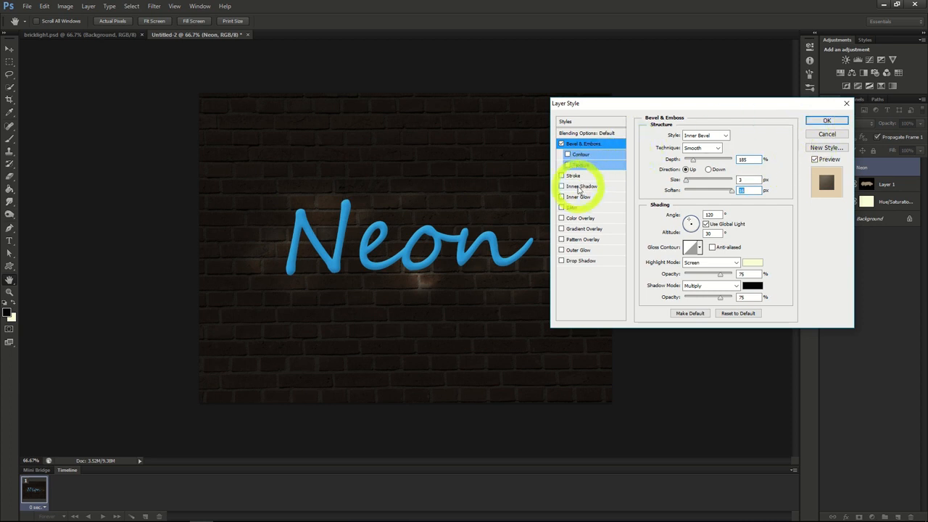
Add an Inner Shadow to the Neon text in Multiply mode with 40% opacity and 5 px distance.
click(579, 187)
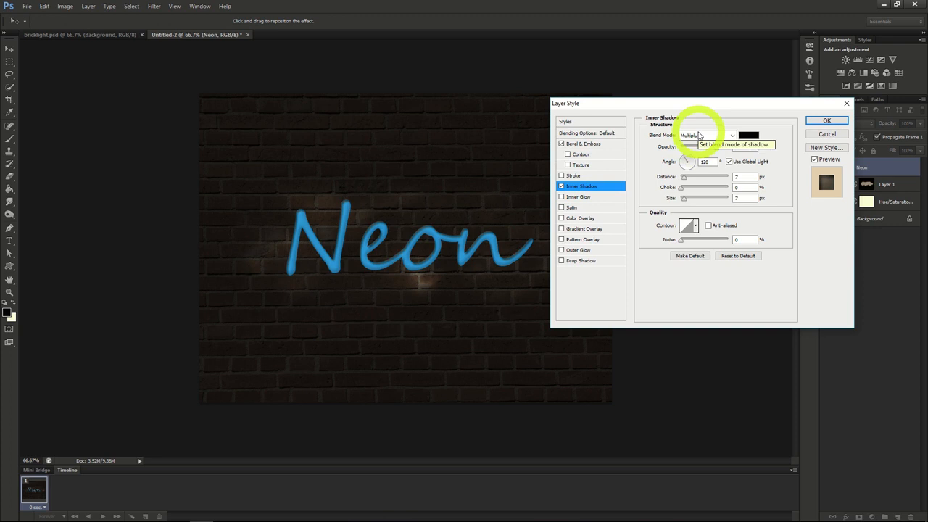
drag(710, 149, 701, 150)
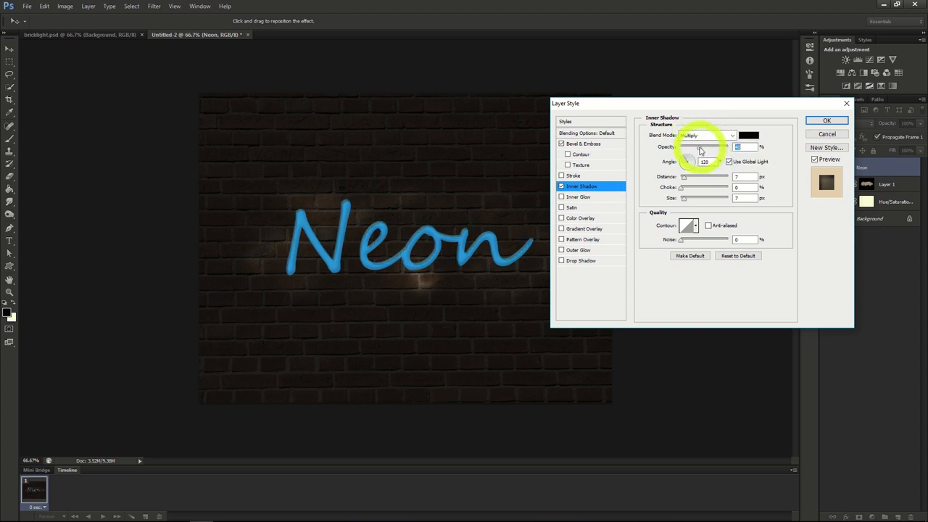
click(683, 177)
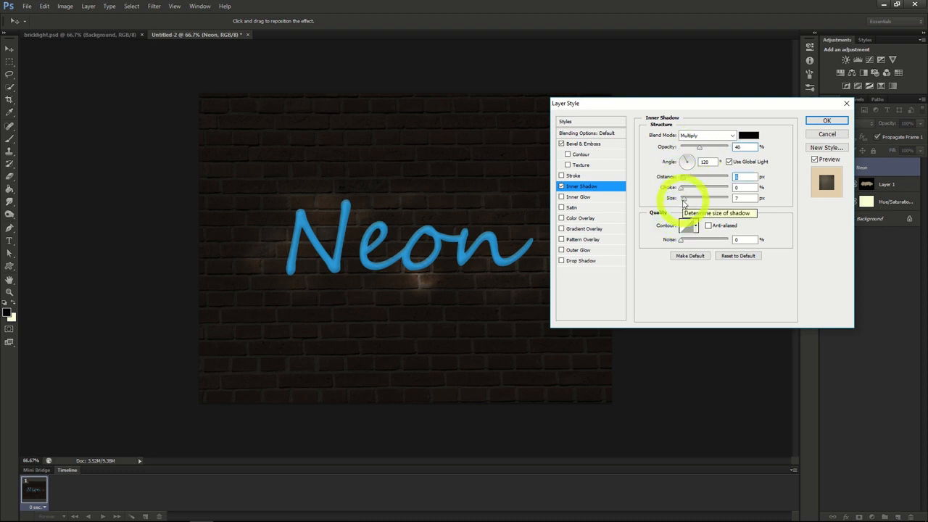
click(683, 201)
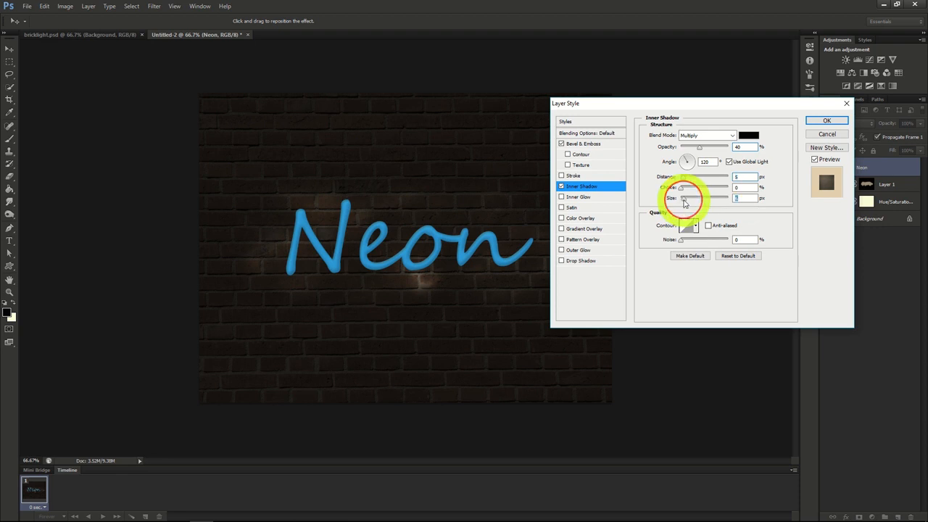
Add an Inner Glow of 8 px with its source at Center and apply the layer styles to the Neon text.
click(582, 198)
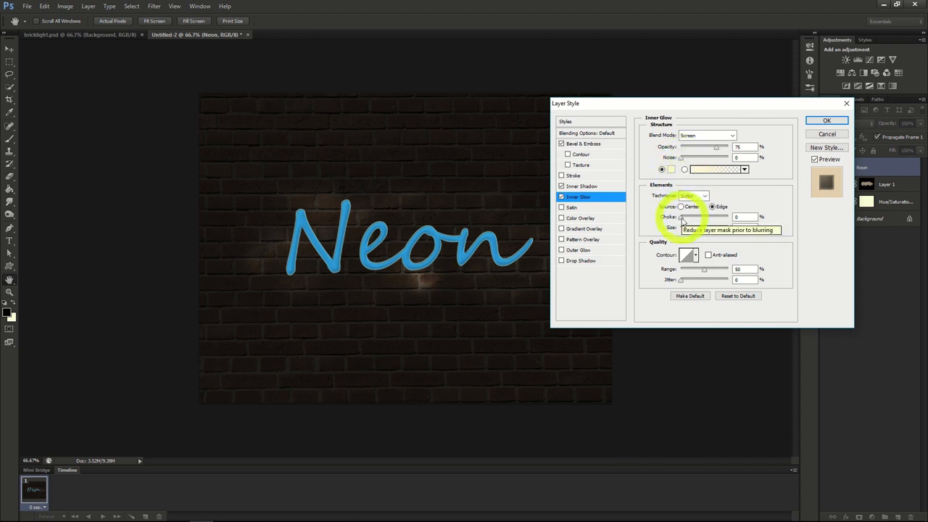
drag(683, 230, 685, 230)
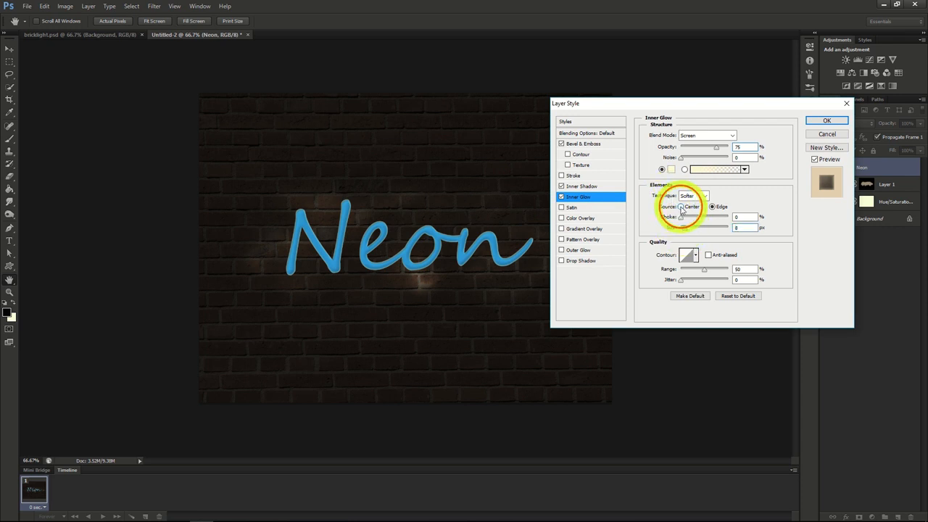
click(681, 207)
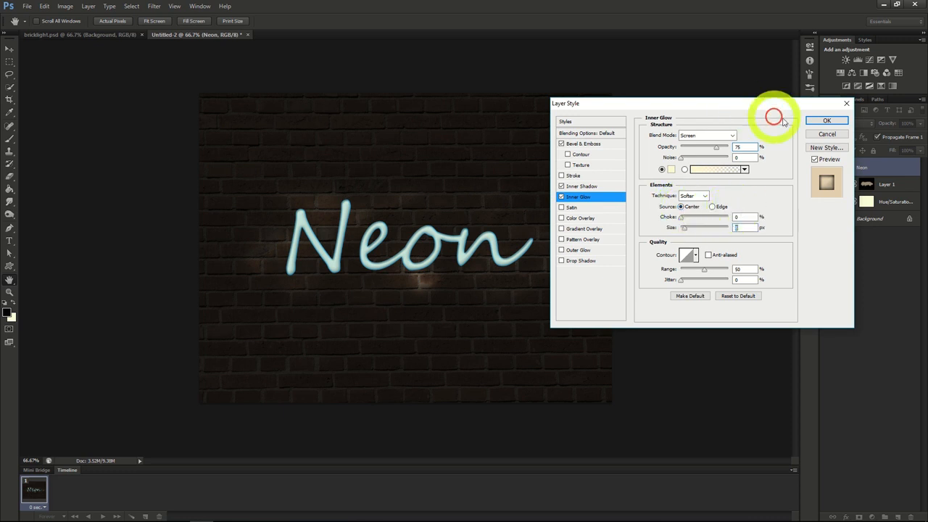
click(826, 120)
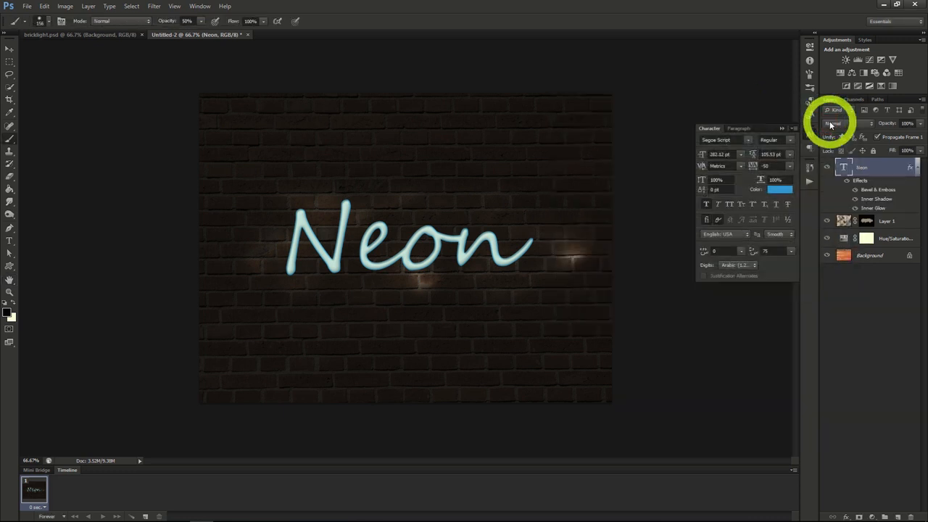
Duplicate the Neon text layer, move the copy beneath the original text layer, and convert it to a smart object.
right_click(863, 172)
click(818, 182)
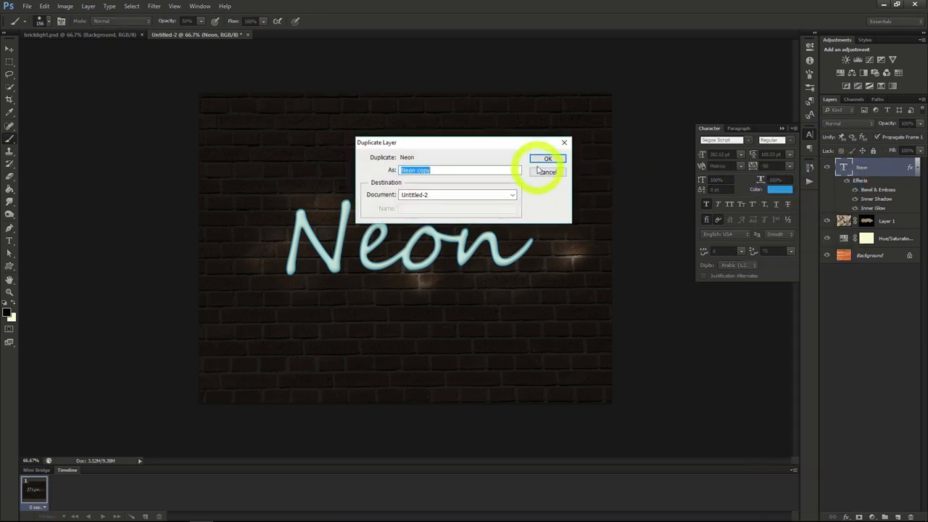
click(547, 158)
drag(867, 174, 874, 262)
right_click(864, 222)
click(816, 212)
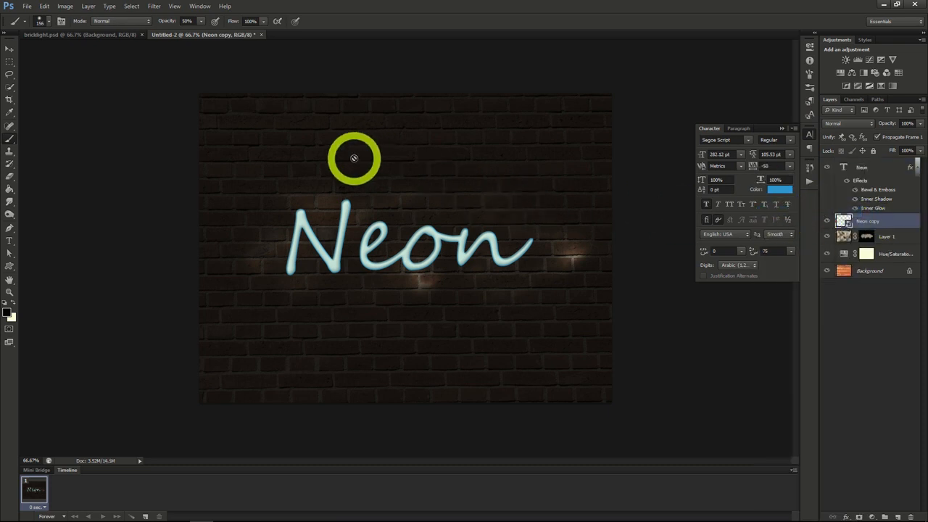
Apply a Gaussian Blur with a radius of 11.8 pixels to the Neon copy layer.
click(154, 5)
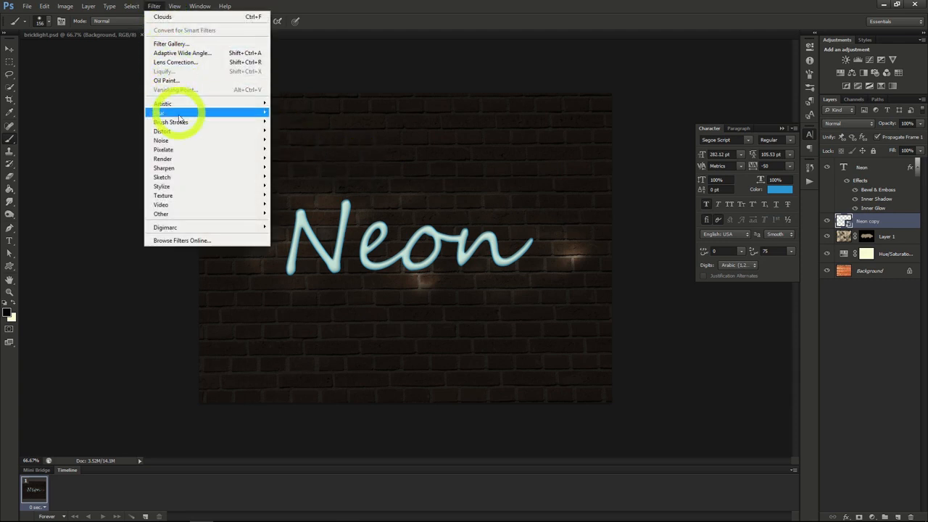
mouse_move(178, 116)
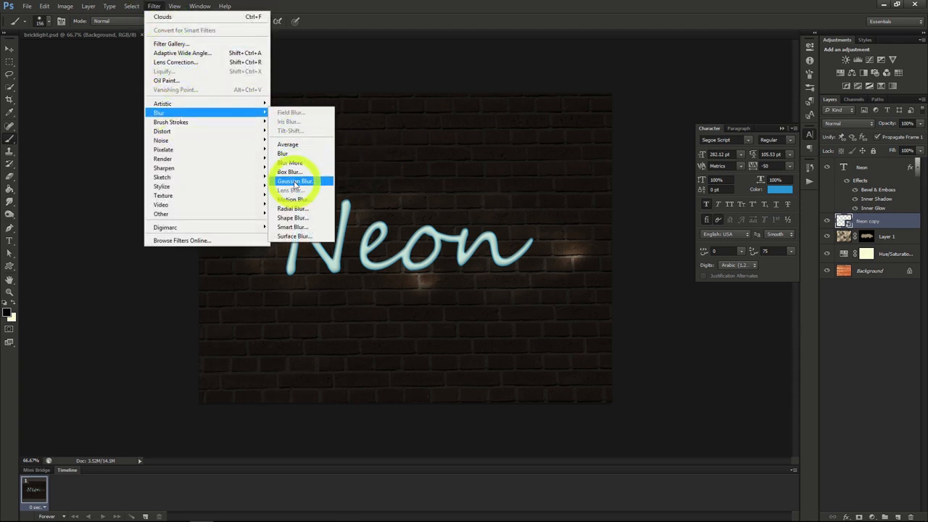
click(294, 181)
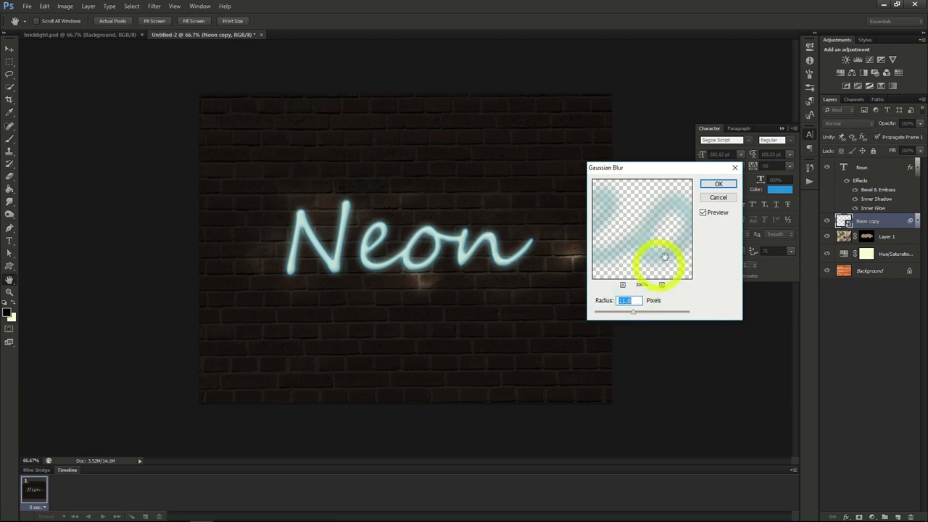
click(715, 184)
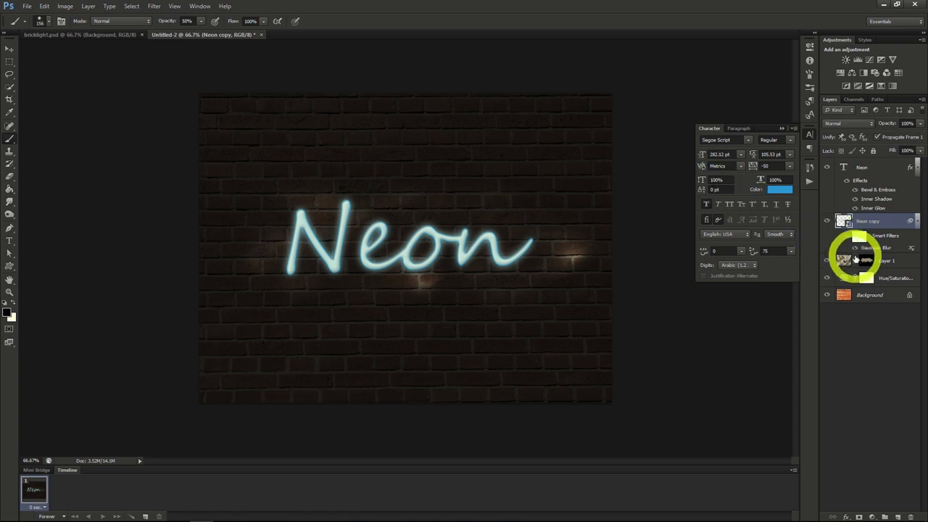
Add a new layer above the clouds layer and set up a hard round brush of 13 px with 100% hardness.
click(886, 259)
click(897, 516)
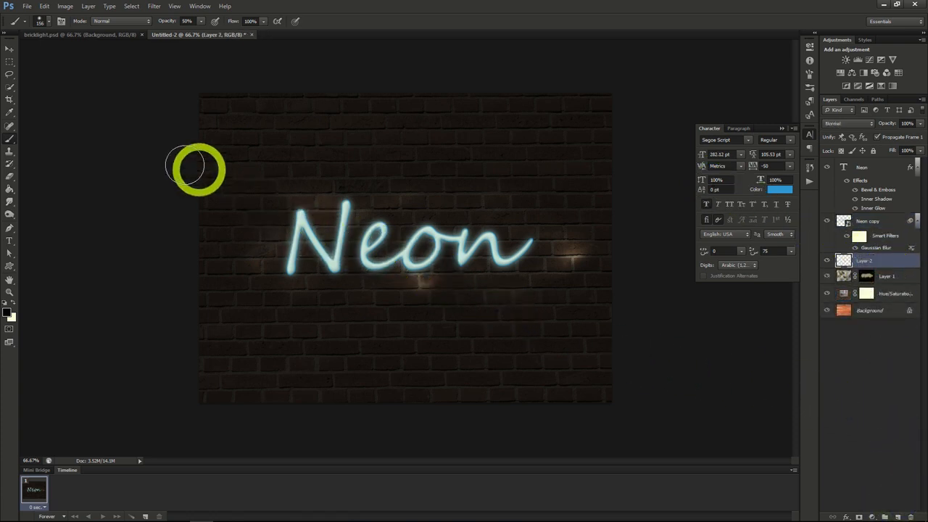
click(44, 28)
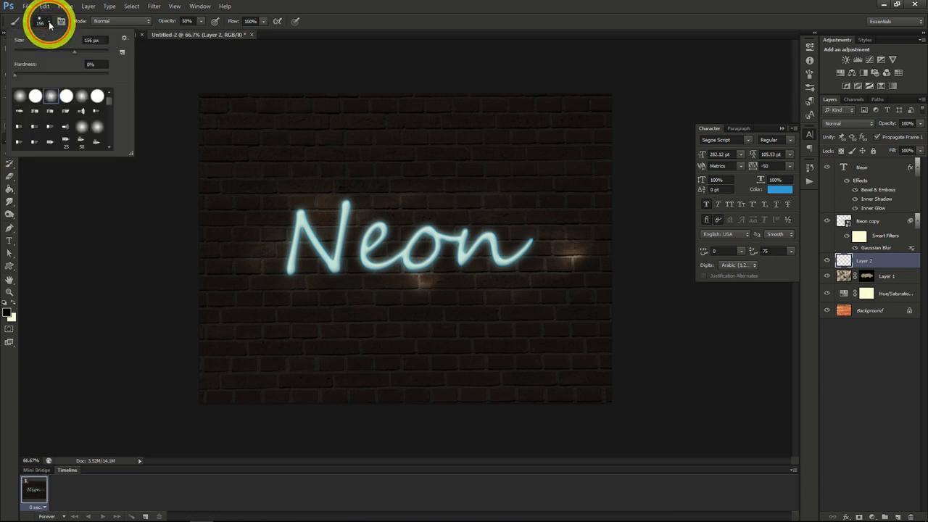
double_click(39, 91)
click(49, 22)
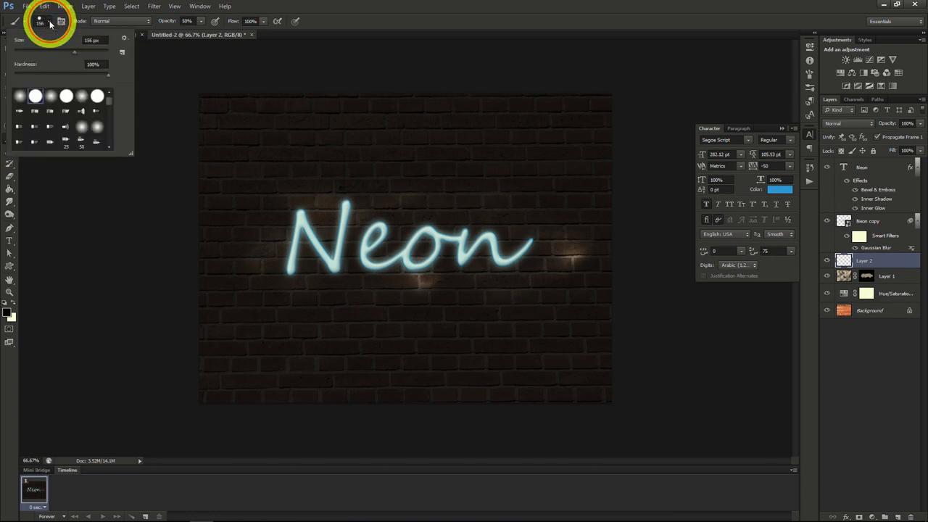
drag(72, 50, 31, 53)
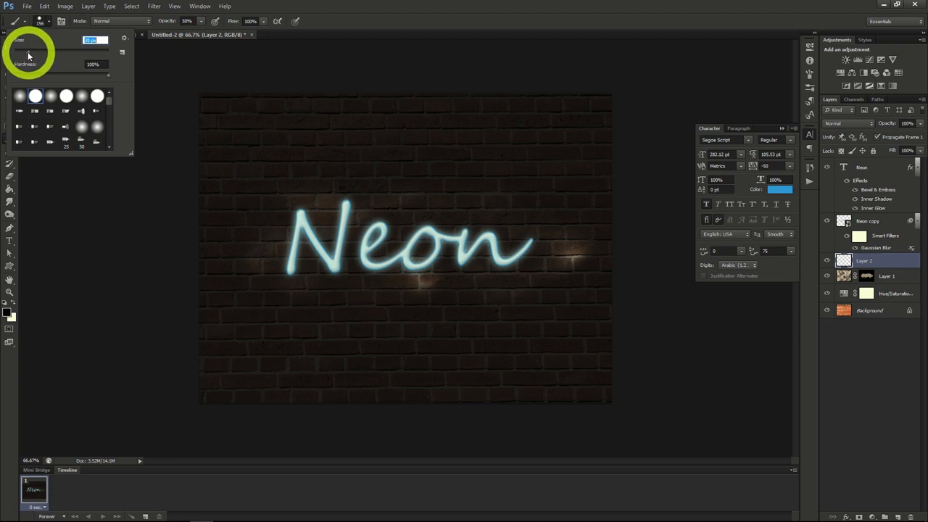
click(138, 239)
Draw a wavy Pen path running through all the letters from the final n's tail to the N.
click(12, 229)
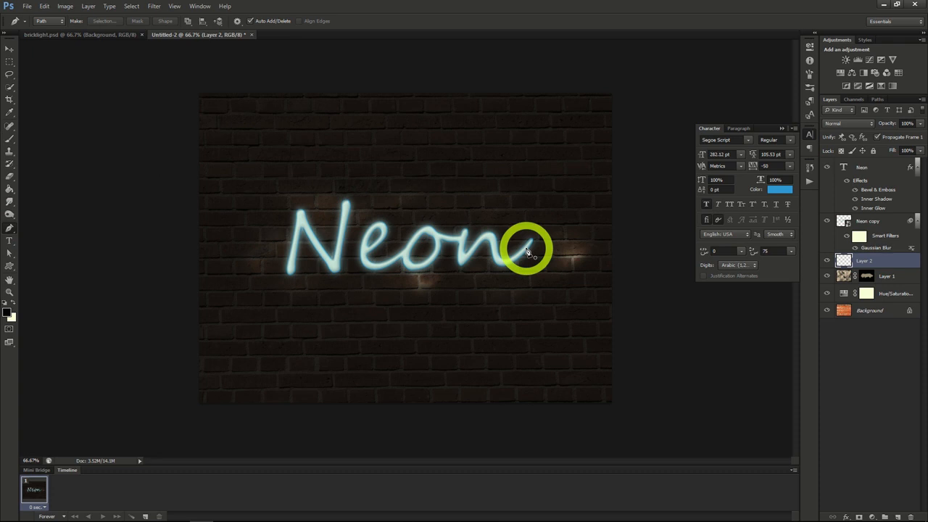
drag(527, 250, 468, 249)
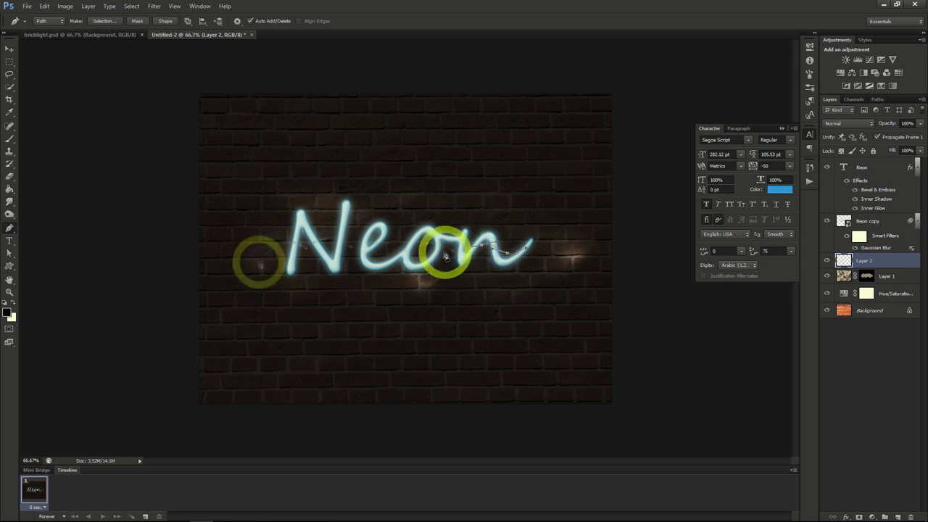
drag(256, 260, 319, 244)
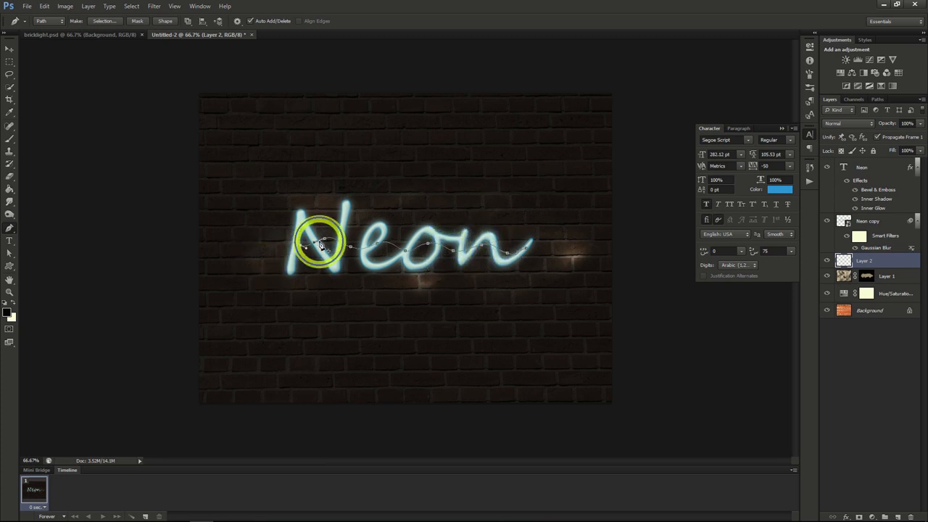
Stroke the wavy path with the Brush using Simulate Pressure, and delete the path.
right_click(321, 244)
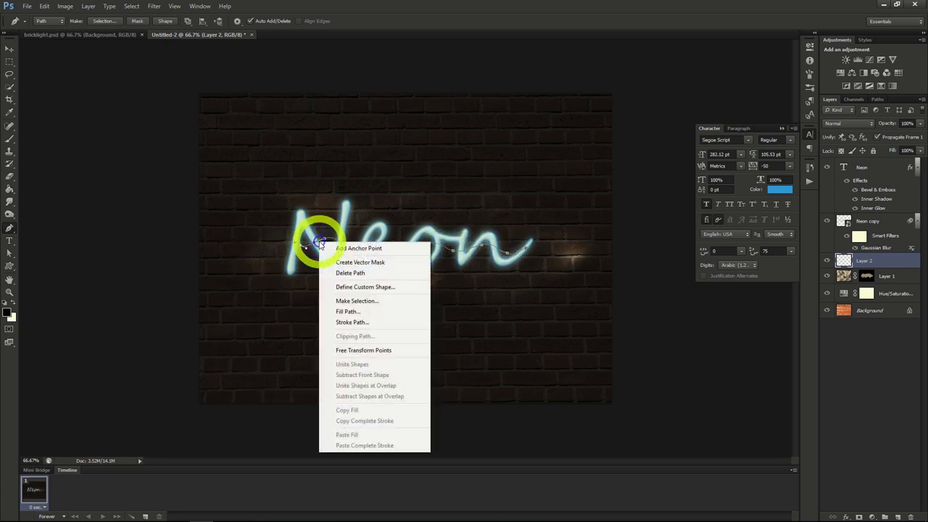
click(348, 322)
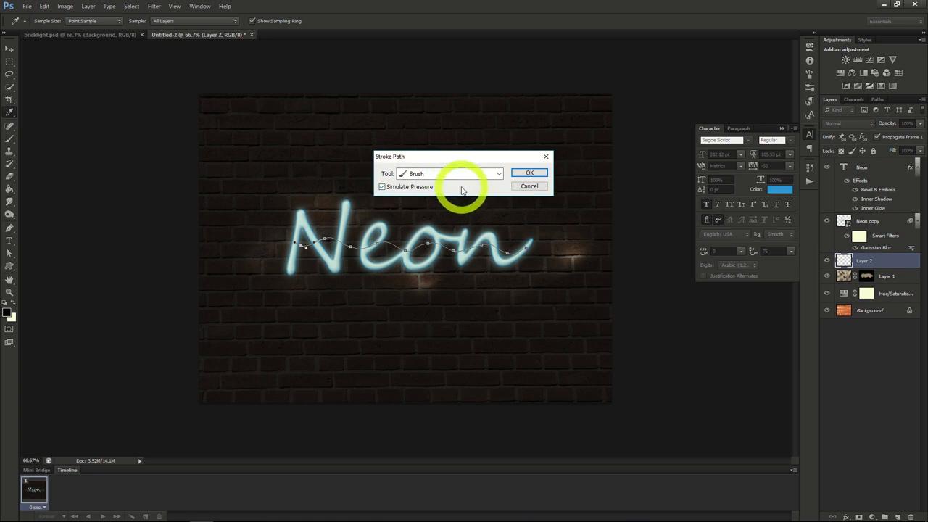
click(529, 173)
right_click(428, 246)
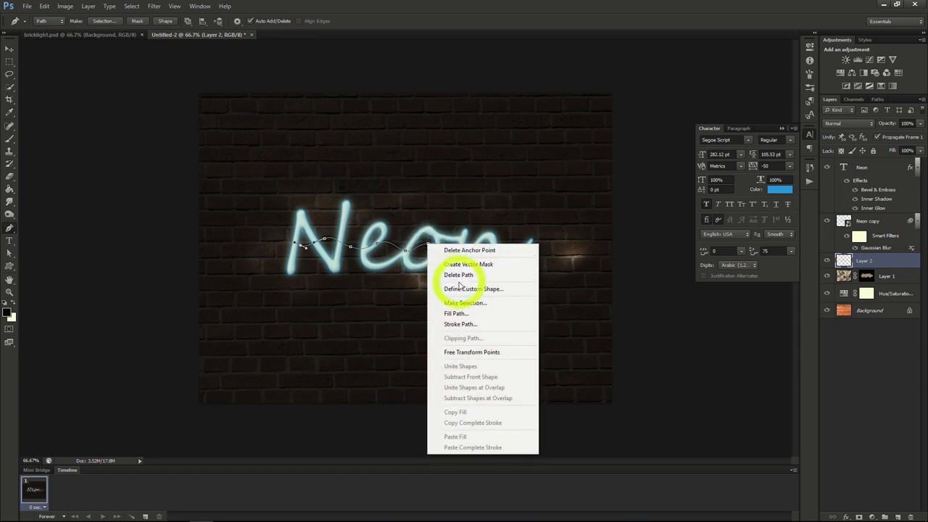
click(458, 276)
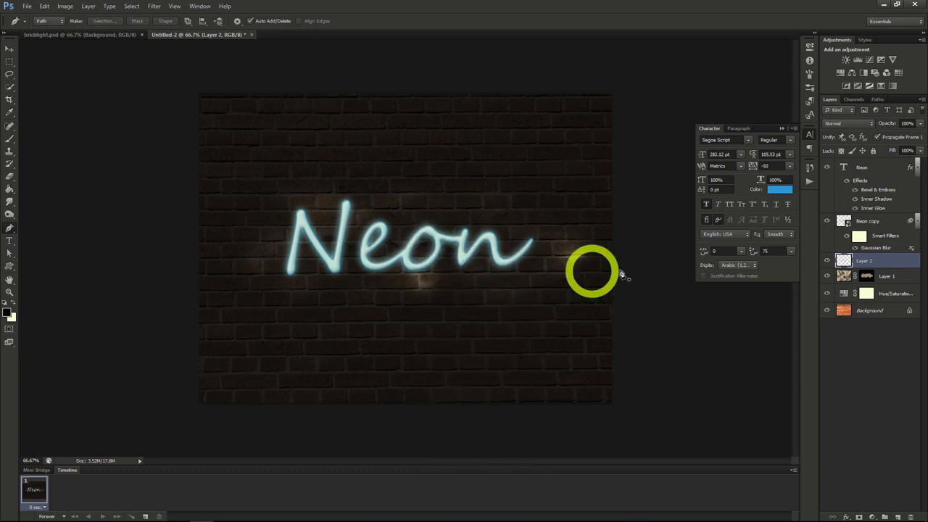
Give the stroked wire layer a softened Inner Bevel with 245% depth and 0 px size.
right_click(862, 265)
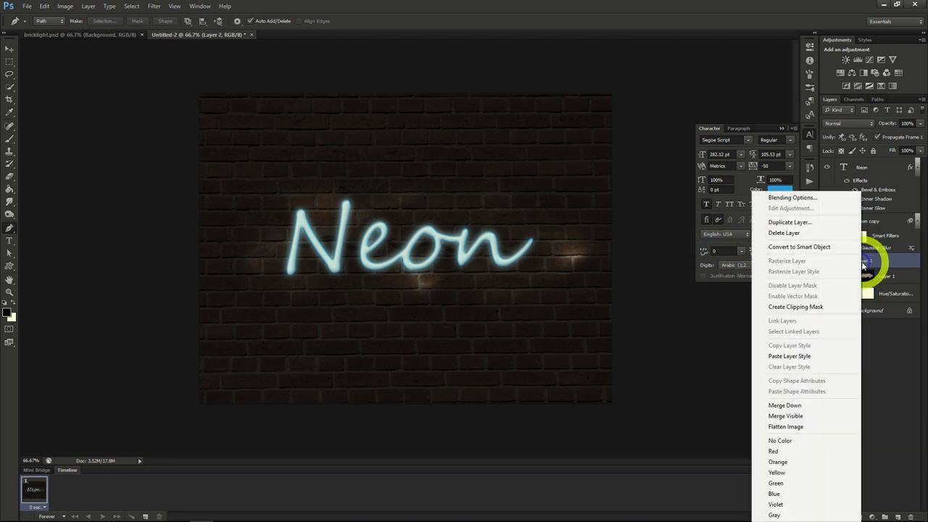
click(793, 199)
click(592, 144)
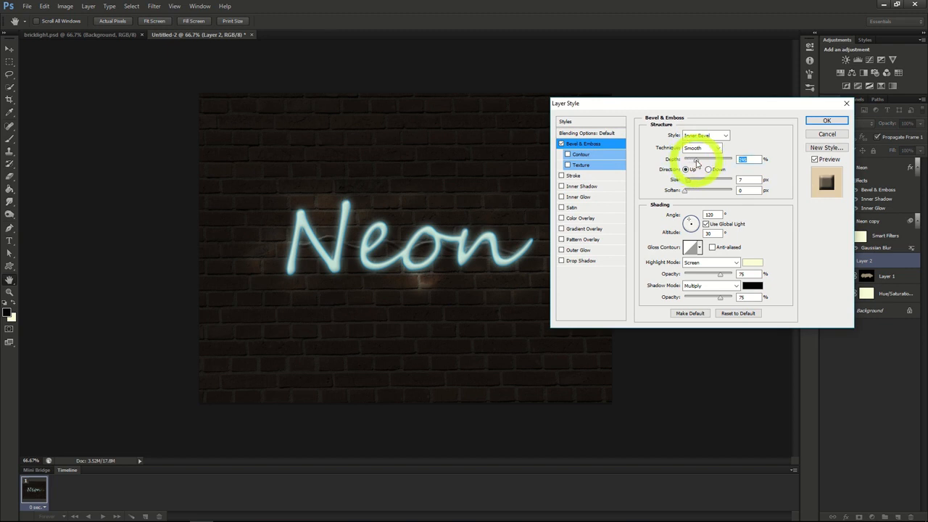
drag(687, 179, 681, 180)
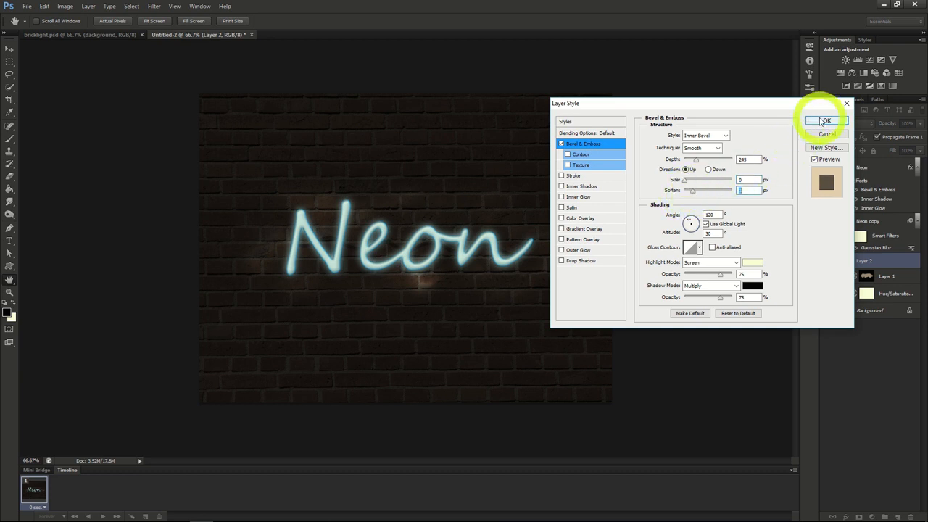
click(826, 120)
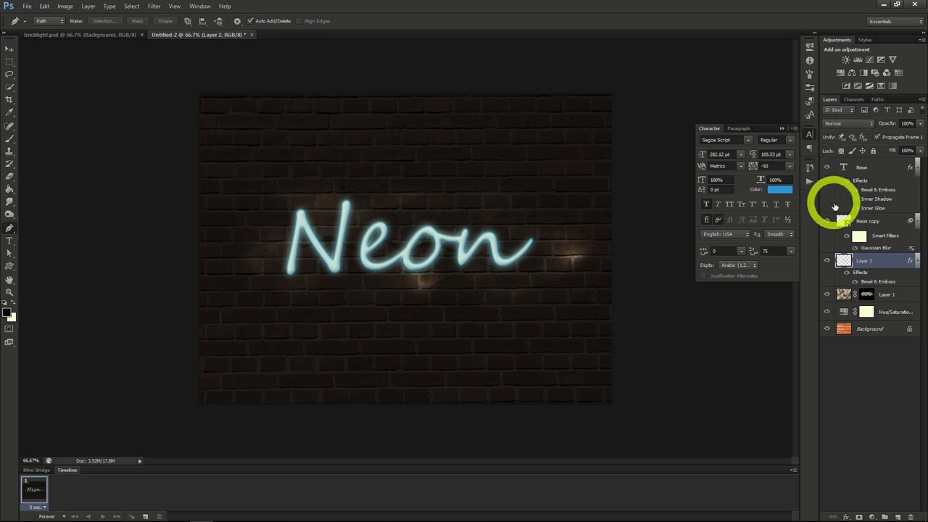
Add a new layer above the wire layer and set up a soft round brush of 156 px at 63% opacity.
click(897, 517)
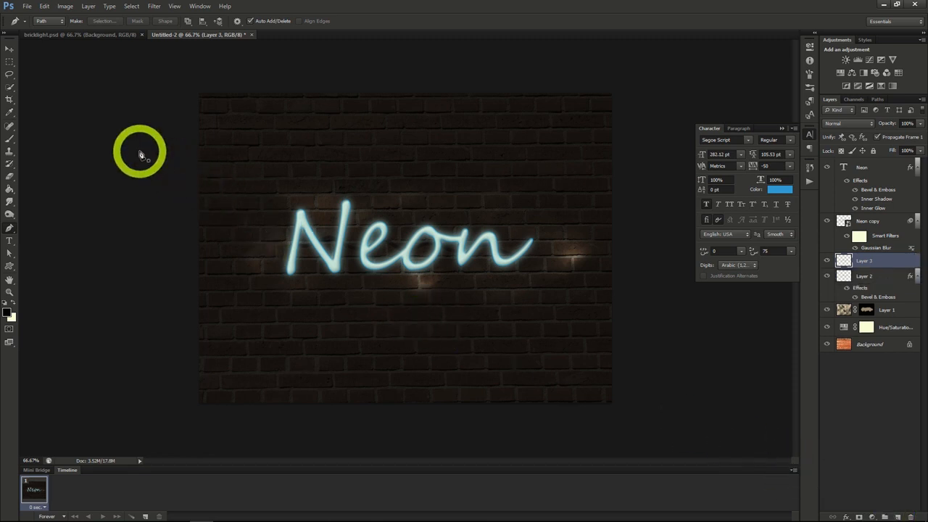
click(10, 138)
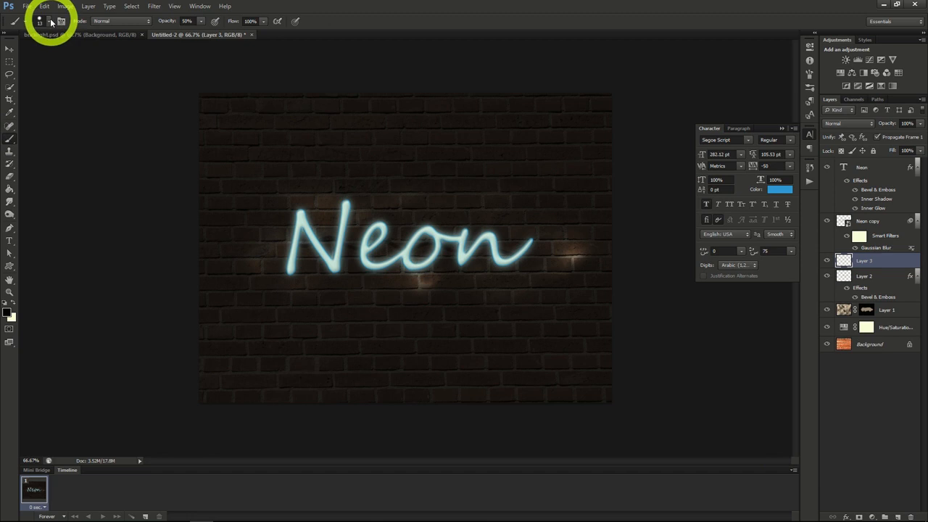
click(50, 22)
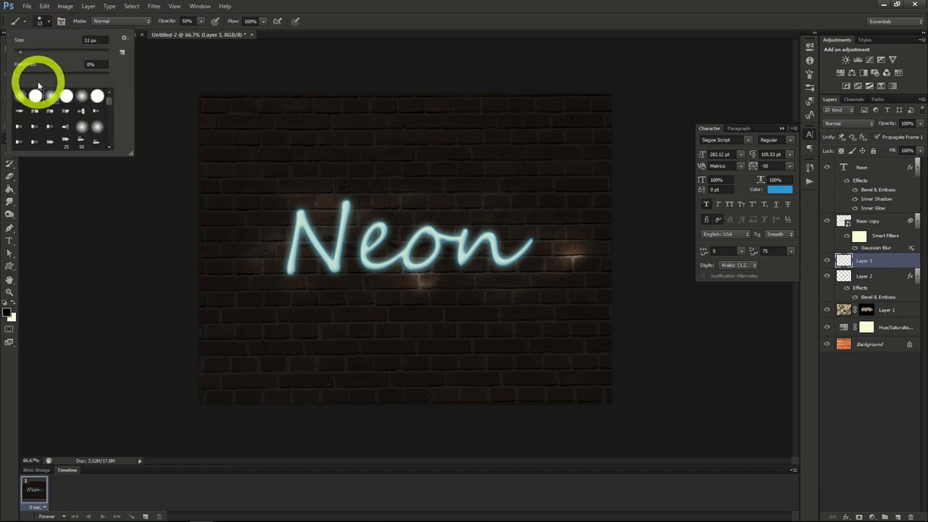
drag(21, 54, 78, 57)
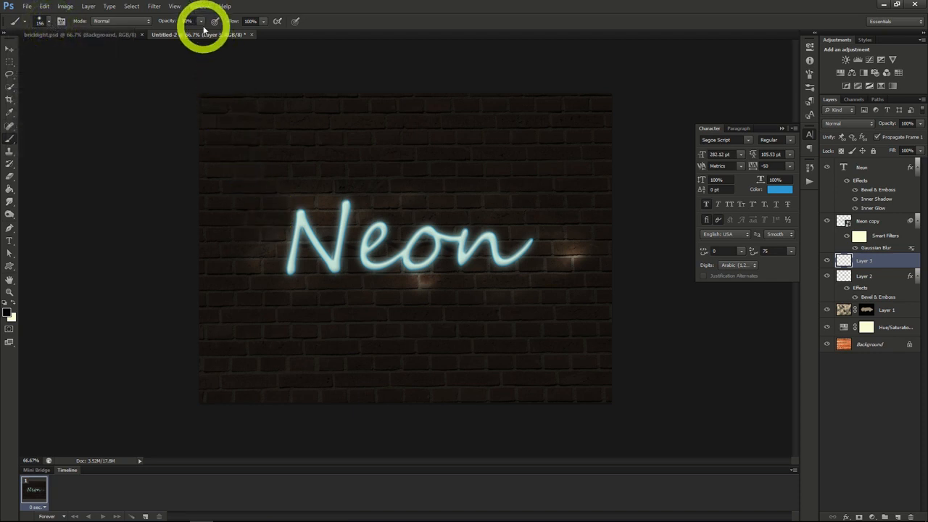
click(202, 21)
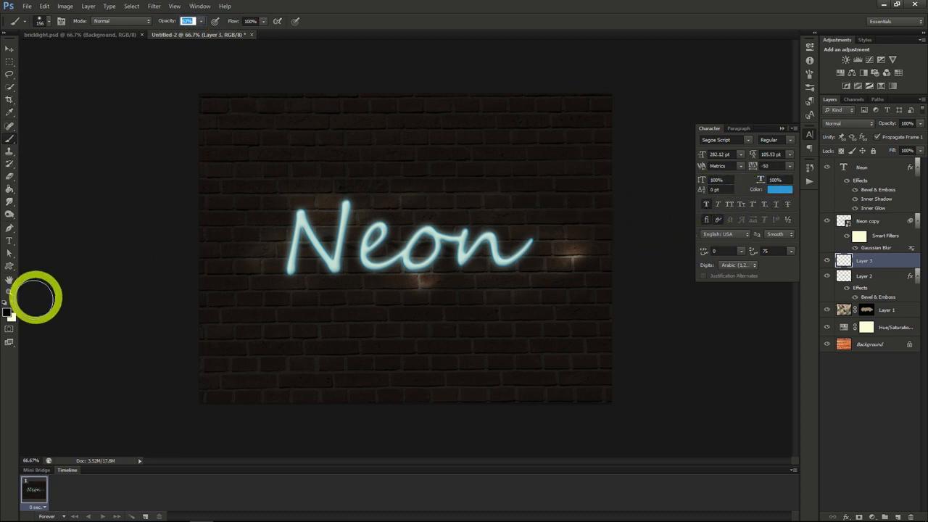
Paint a large teal patch on the new layer around the whole lettering and set its blend mode to Soft Light.
click(10, 313)
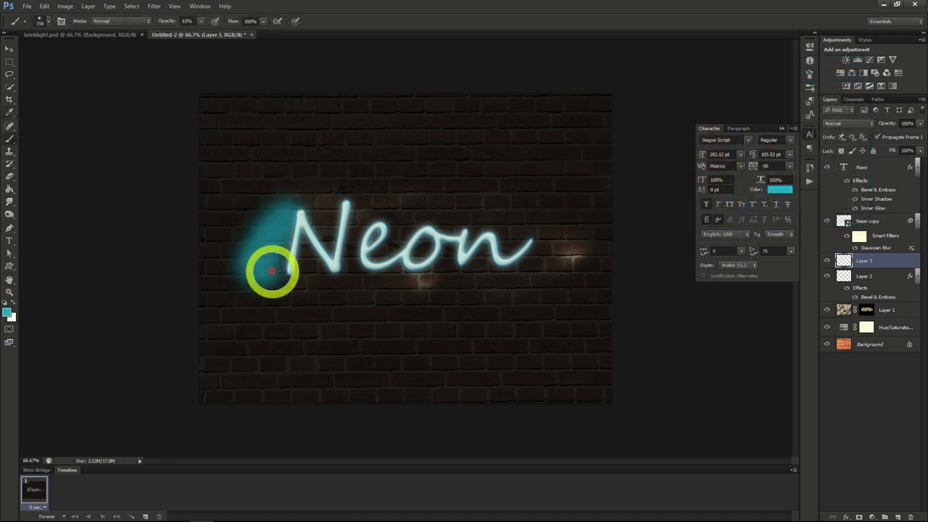
mouse_move(272, 271)
mouse_down()
mouse_move(314, 197)
mouse_move(315, 260)
mouse_move(356, 195)
mouse_move(352, 284)
mouse_move(405, 196)
mouse_move(563, 217)
mouse_move(536, 319)
mouse_up()
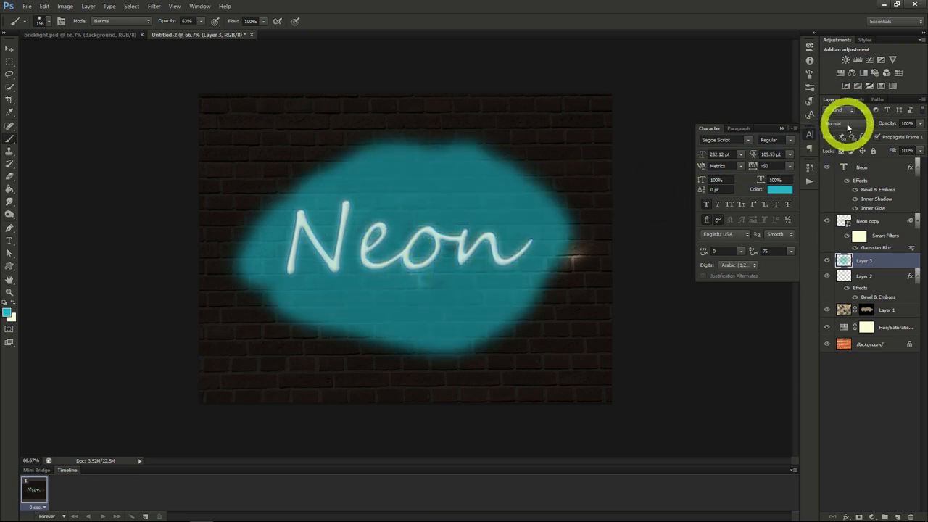
click(848, 128)
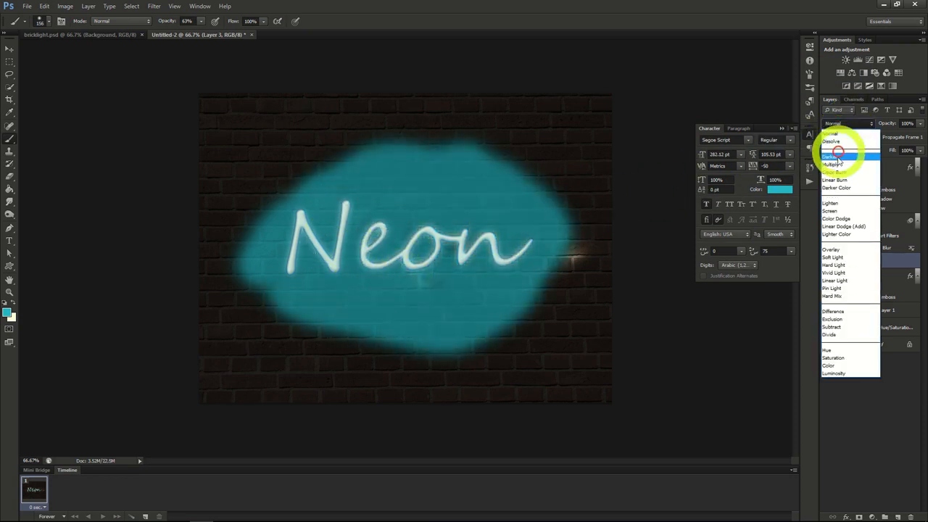
click(840, 258)
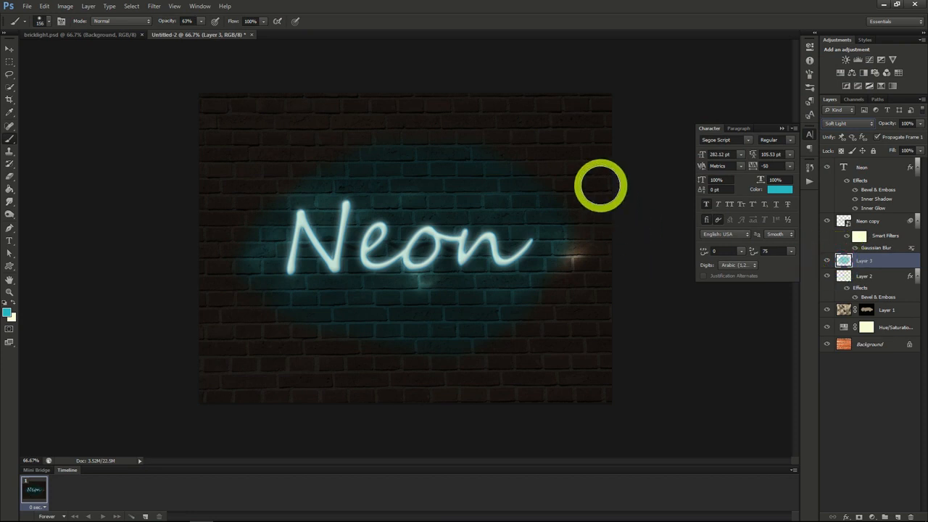